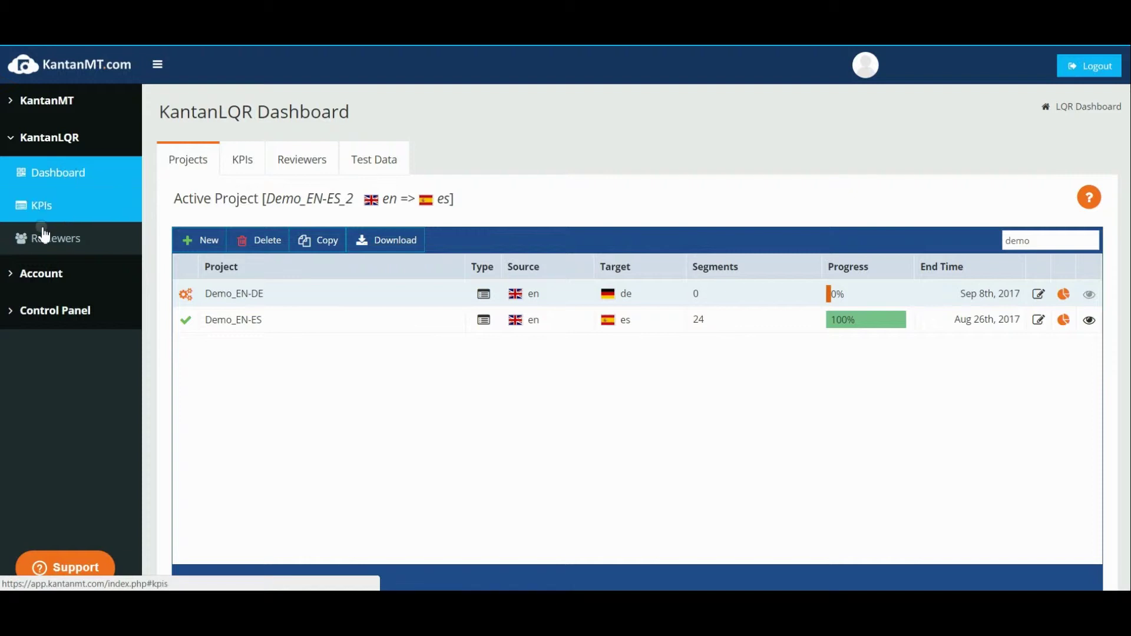
# Step: Start a new project named Demo_EN-ES_2, keeping the Quality Evaluation type
pyautogui.click(199, 241)
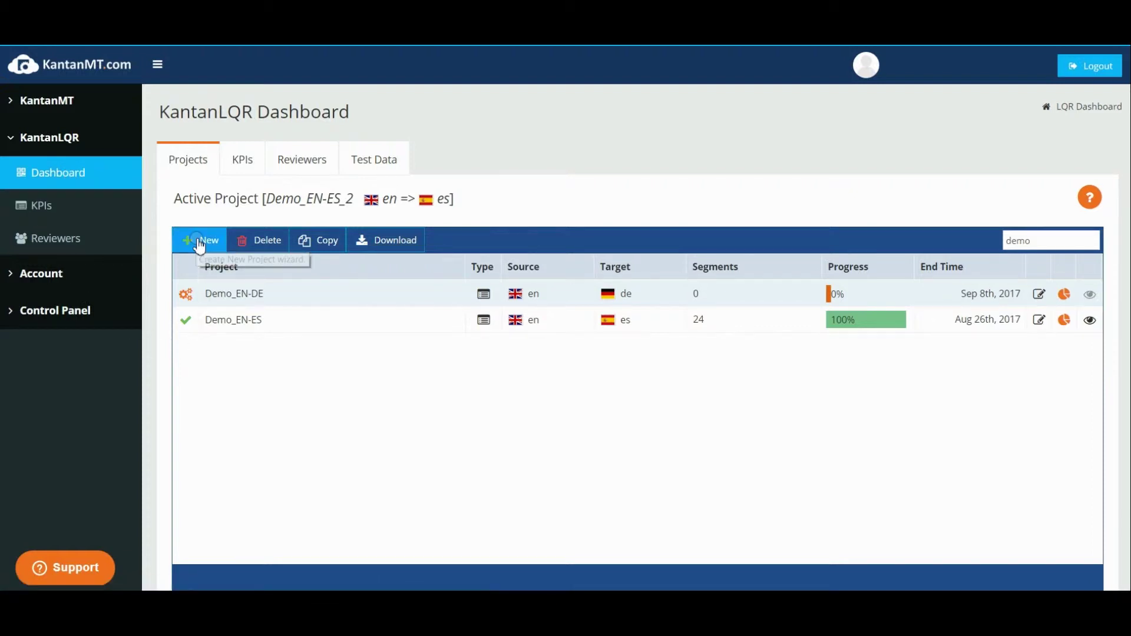
pyautogui.click(463, 331)
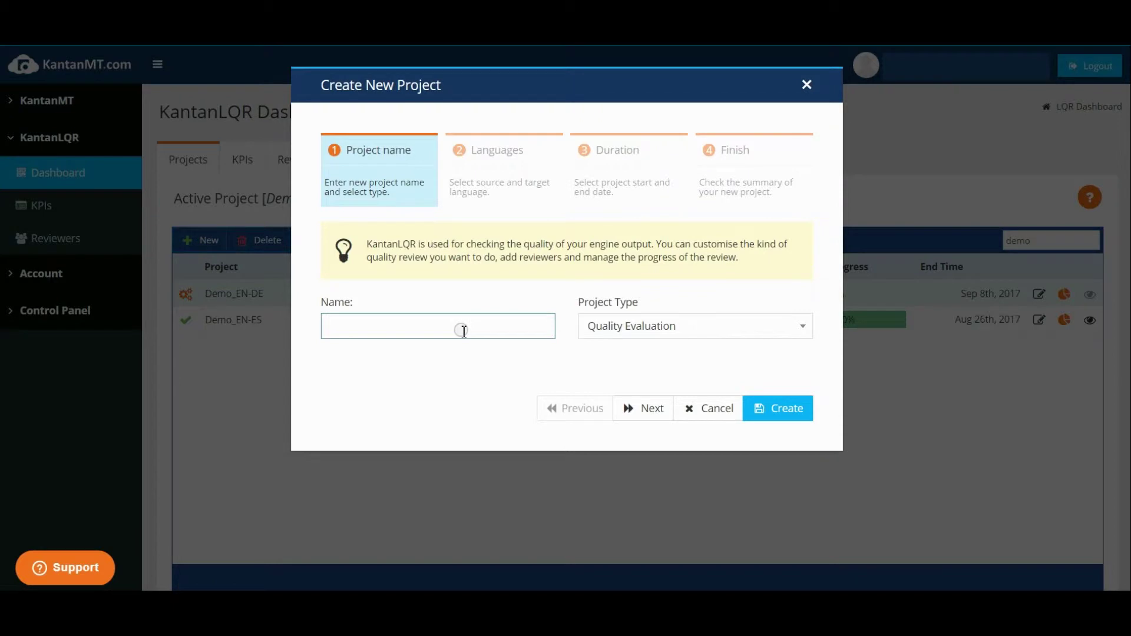
pyautogui.write('Demo_E')
pyautogui.write('N')
pyautogui.write("ES_'")
pyautogui.write('2')
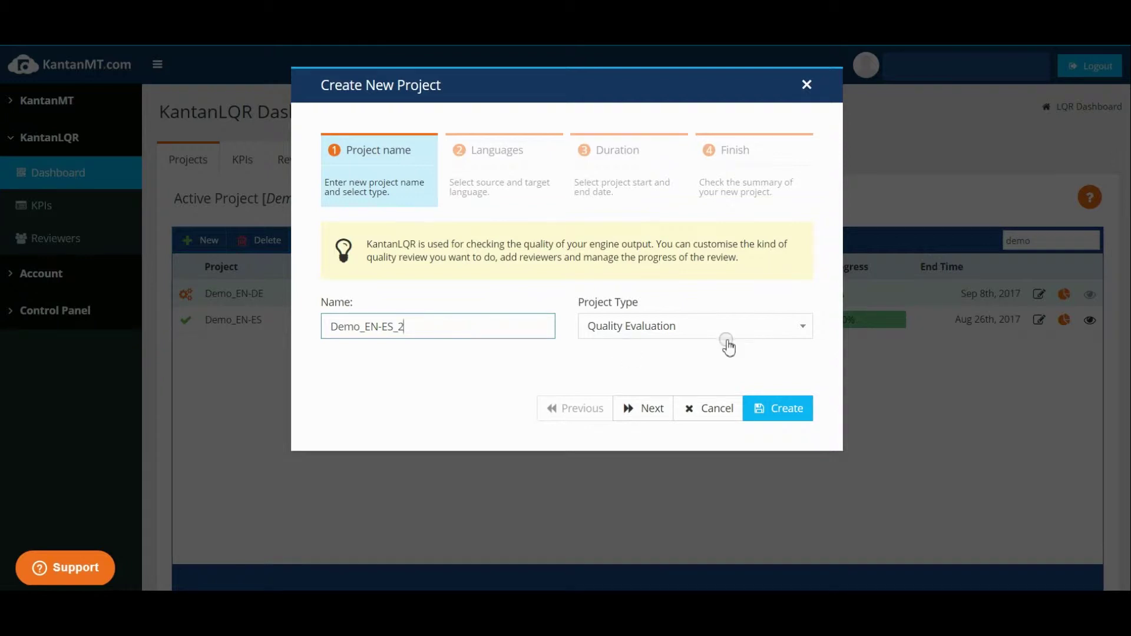
pyautogui.click(761, 327)
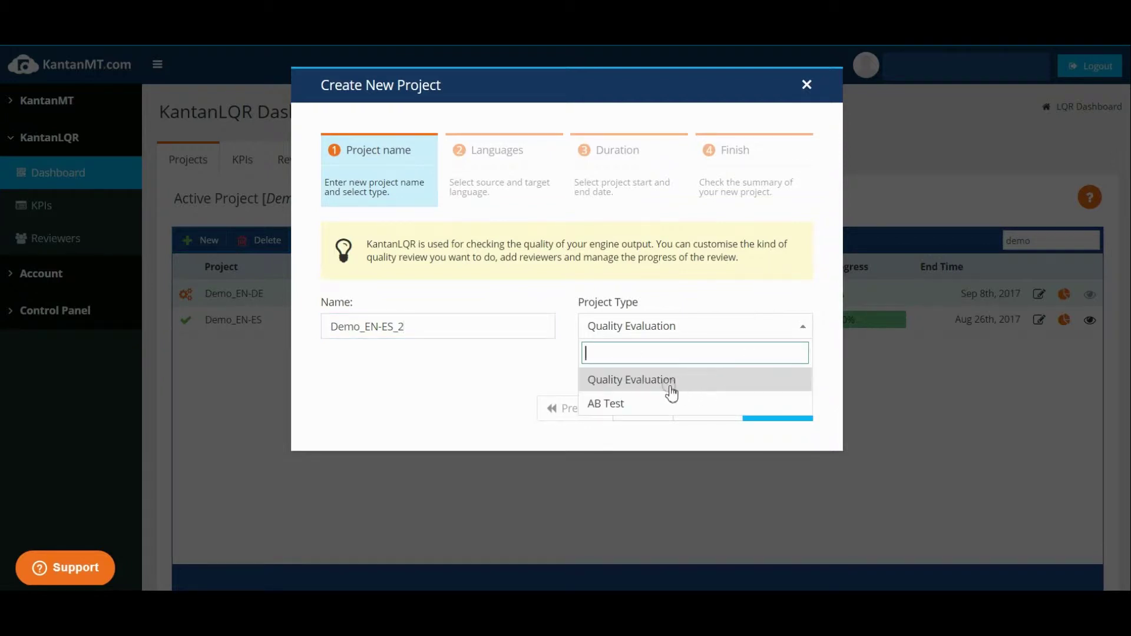
pyautogui.click(675, 406)
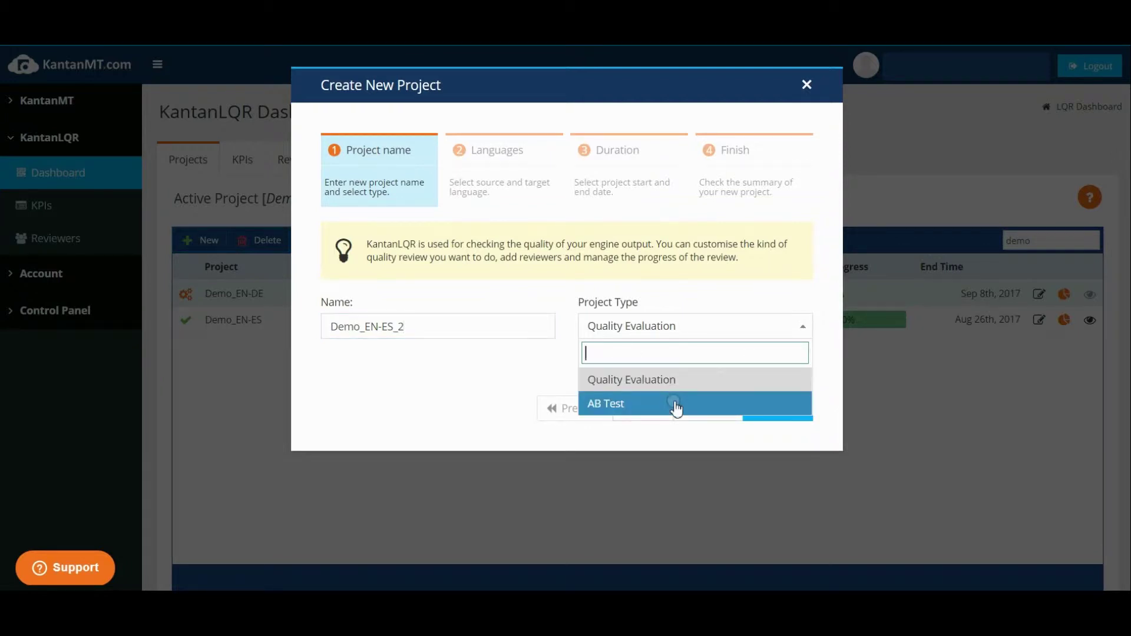
pyautogui.click(668, 369)
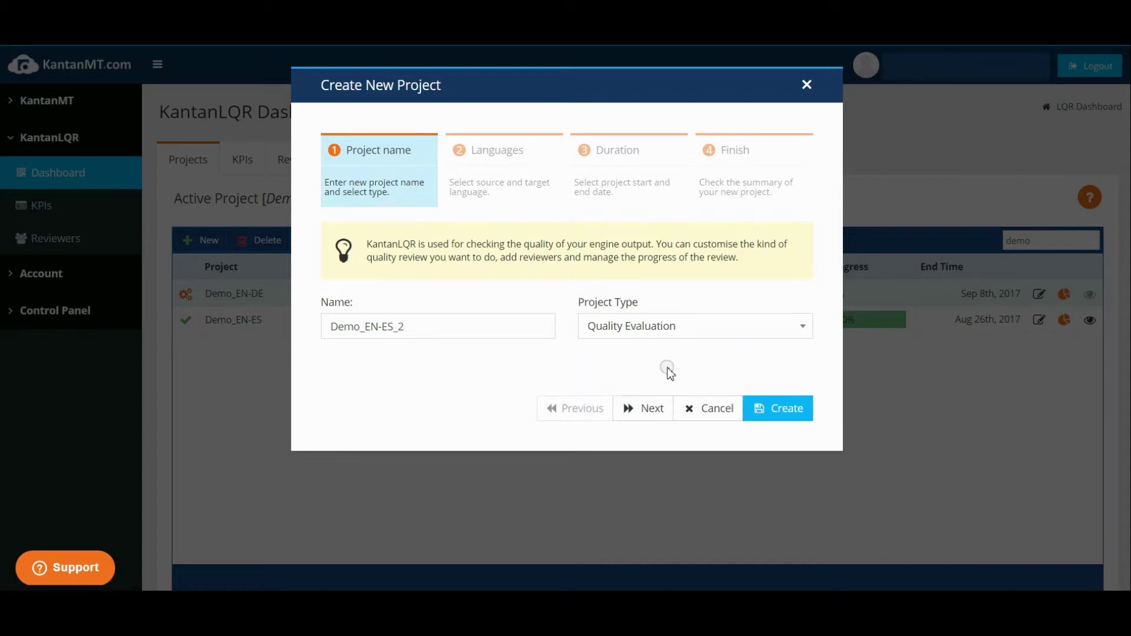
# Step: Set the project languages to English {en} source and Spanish {es} target
pyautogui.click(644, 409)
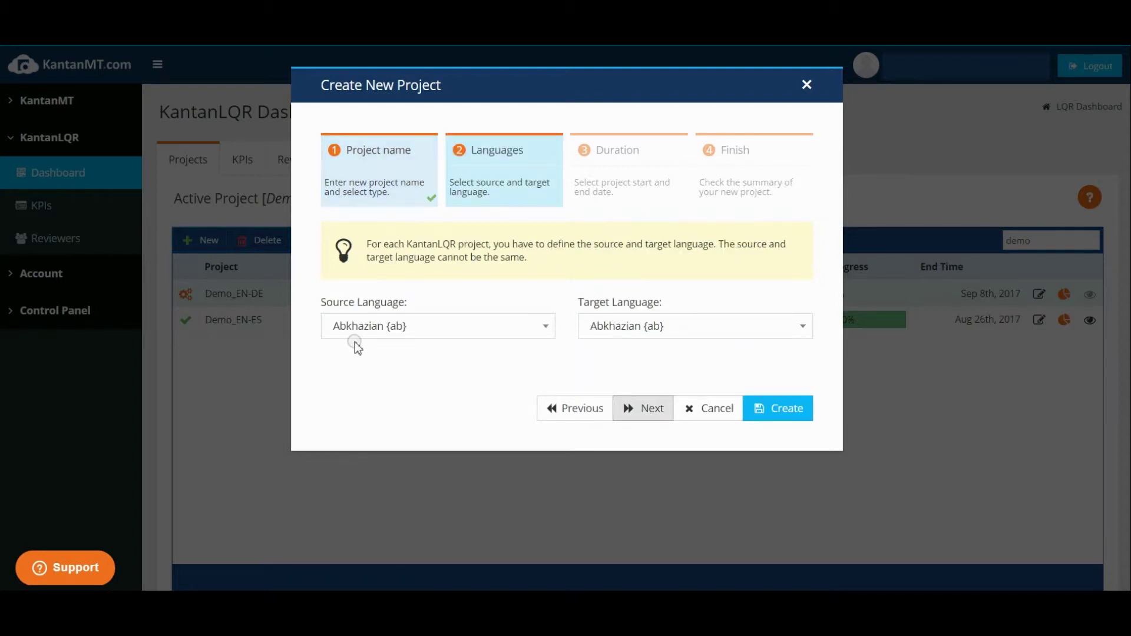
pyautogui.click(391, 334)
pyautogui.write('eng')
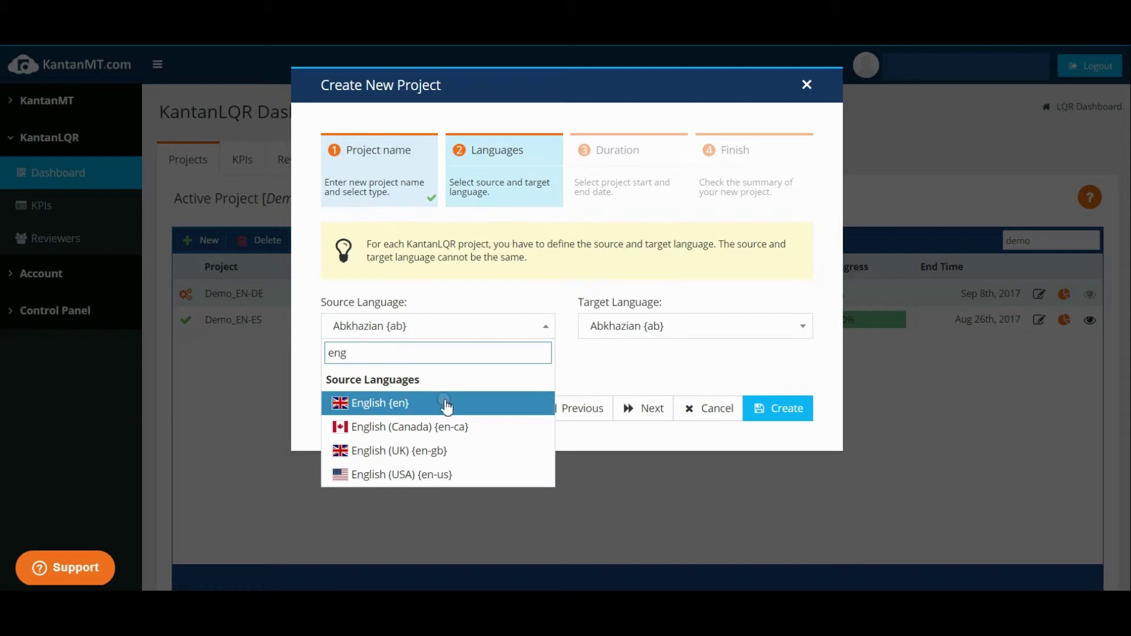
pyautogui.click(442, 403)
pyautogui.click(655, 327)
pyautogui.write('spa')
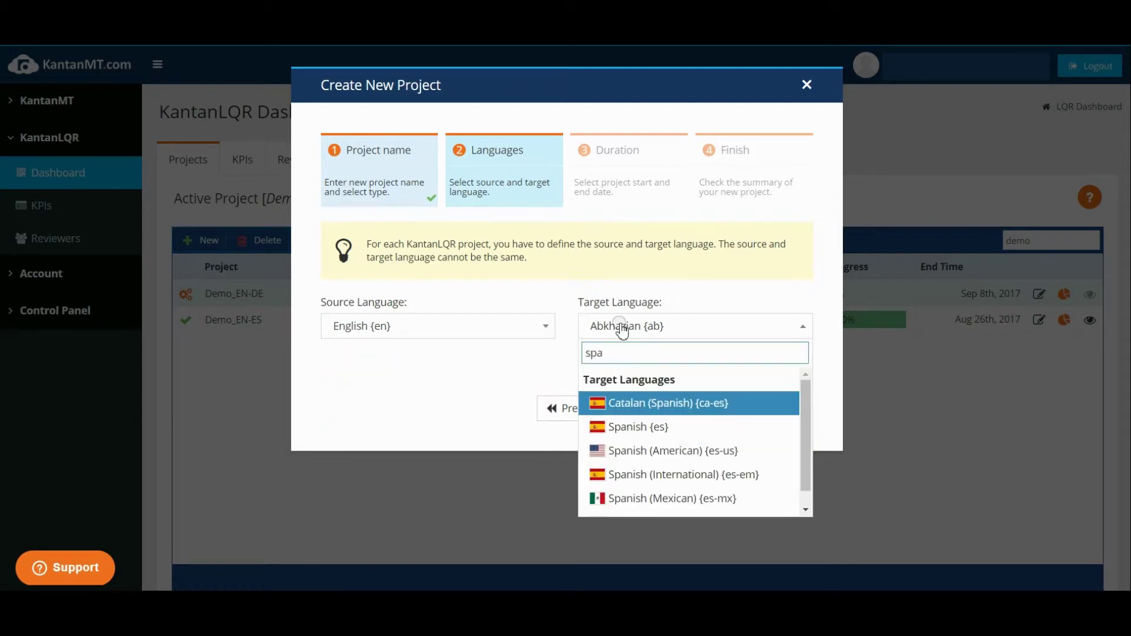
pyautogui.click(704, 428)
# Step: Keep the default 2017-08-08 to 2017-09-08 duration and create the project
pyautogui.click(650, 407)
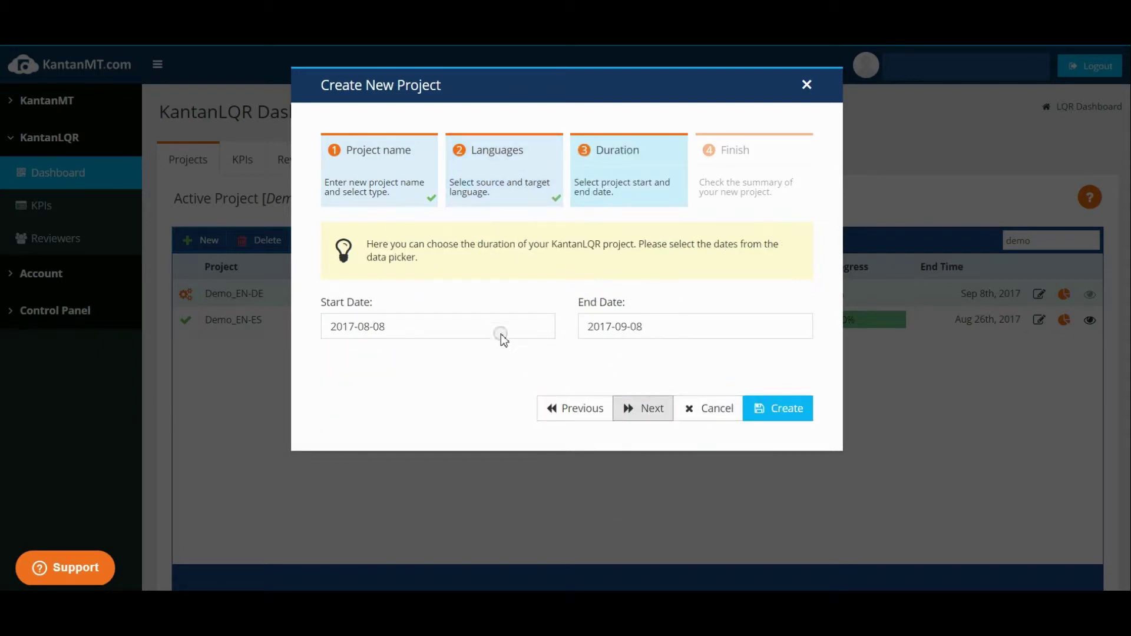
pyautogui.click(467, 328)
pyautogui.click(604, 362)
pyautogui.click(642, 412)
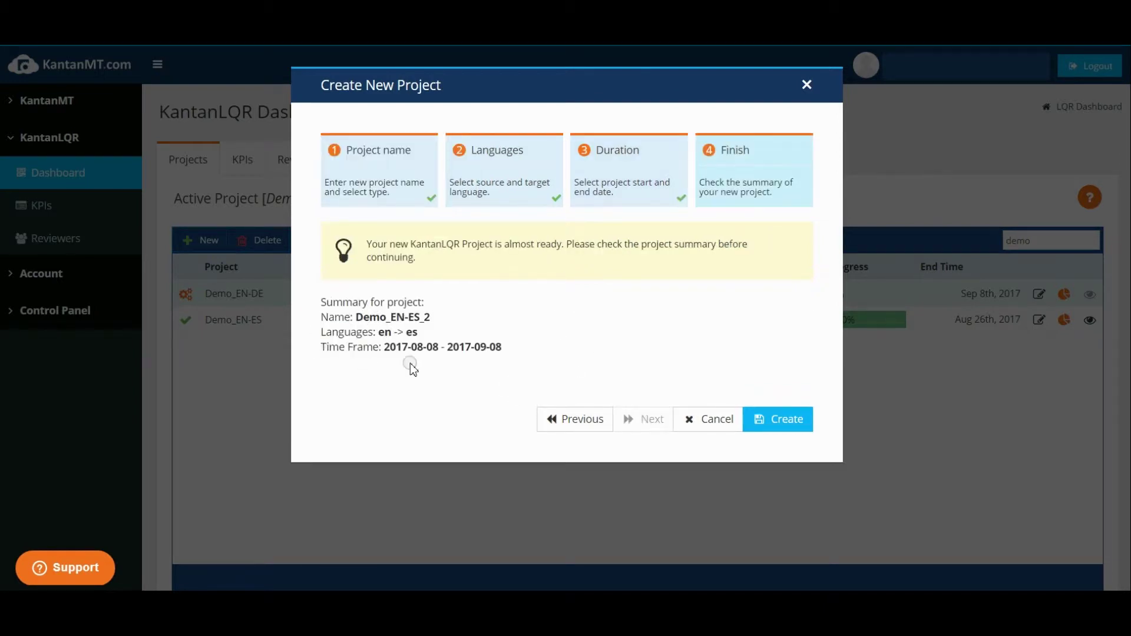
pyautogui.click(802, 427)
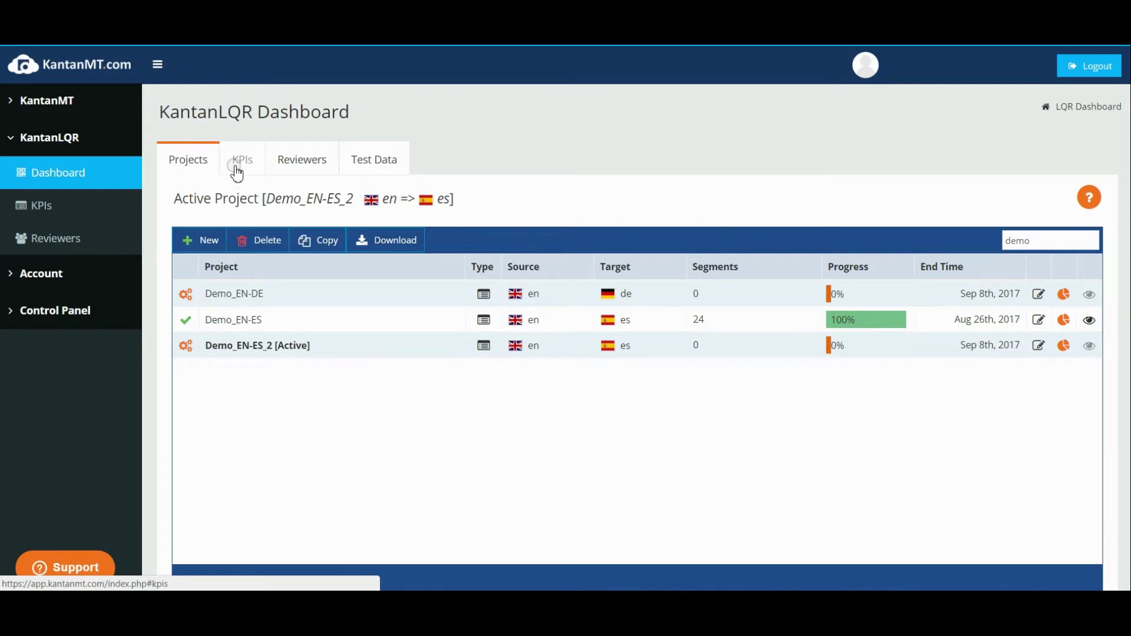
# Step: Choose Adequacy and Fluency as the project's compulsory KPIs
pyautogui.click(238, 168)
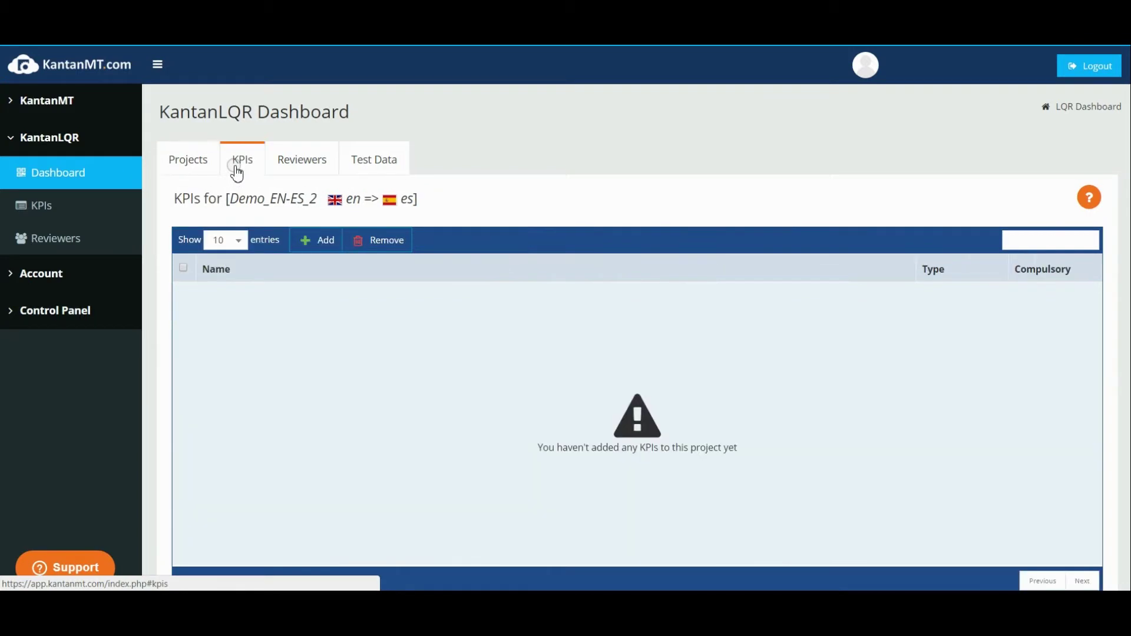
pyautogui.click(320, 256)
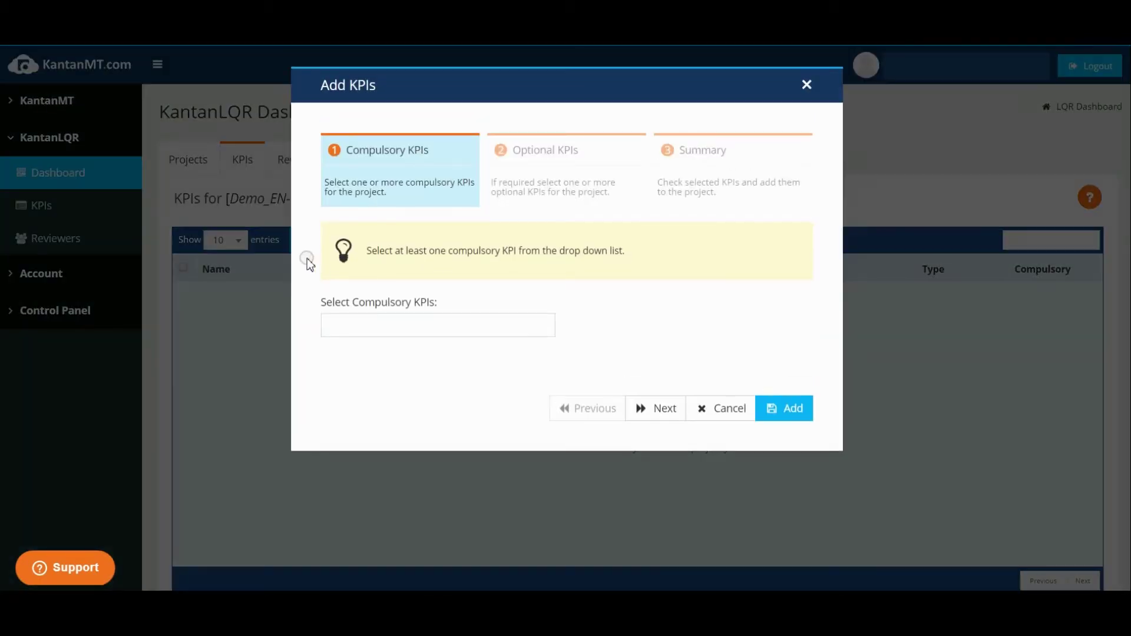
pyautogui.click(356, 326)
pyautogui.click(375, 385)
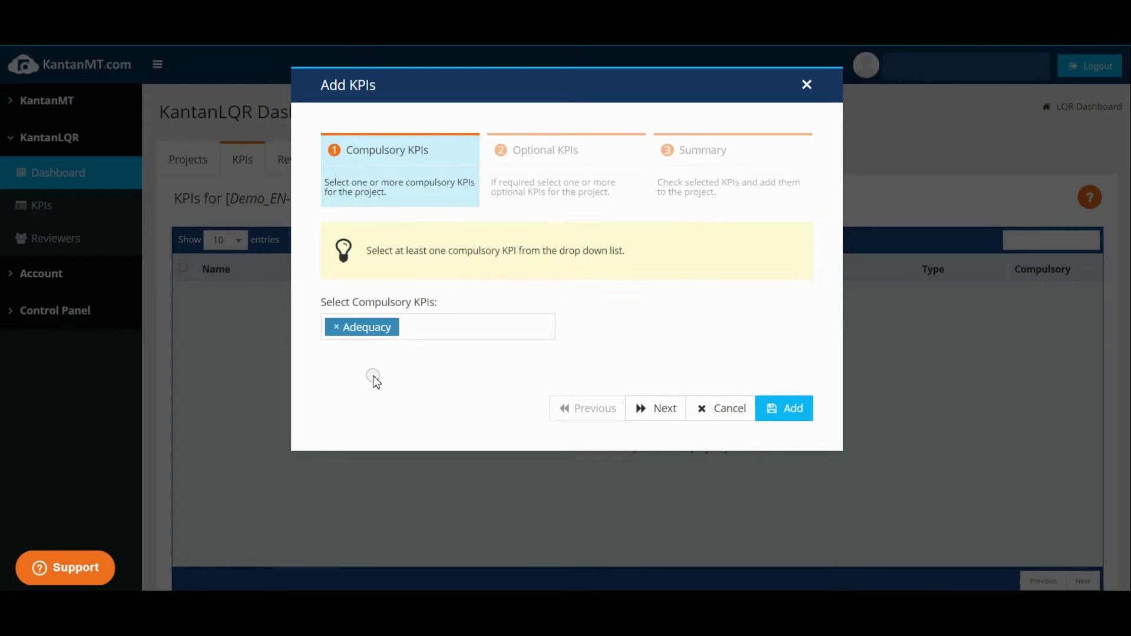
pyautogui.click(412, 325)
pyautogui.scroll(-3, 427, 414)
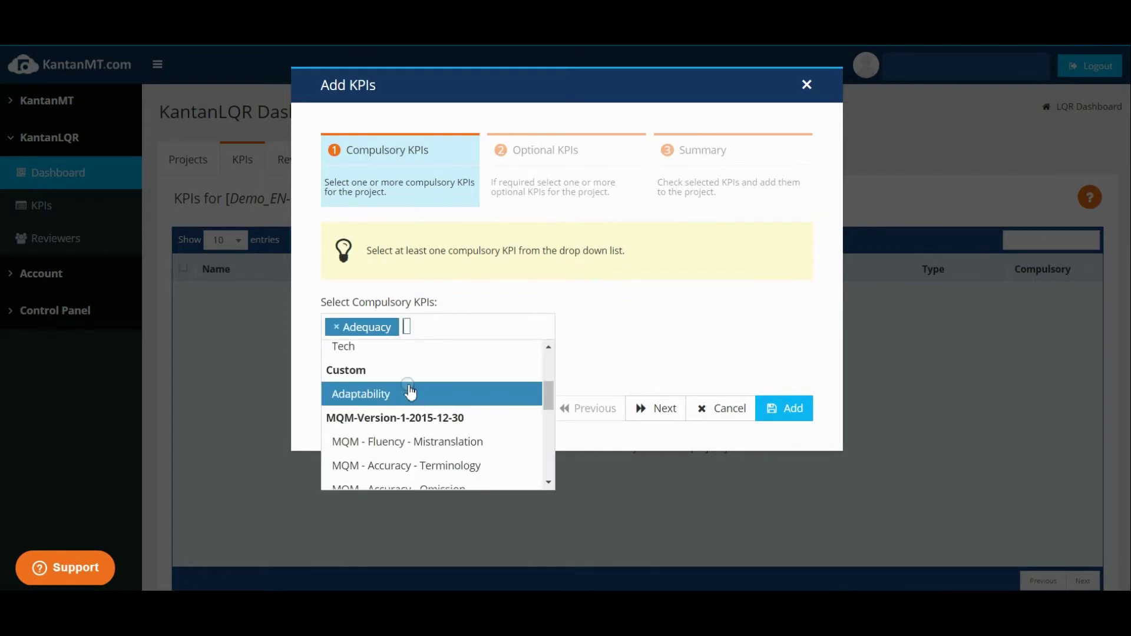
pyautogui.scroll(2, 410, 391)
pyautogui.scroll(2, 409, 372)
pyautogui.click(376, 402)
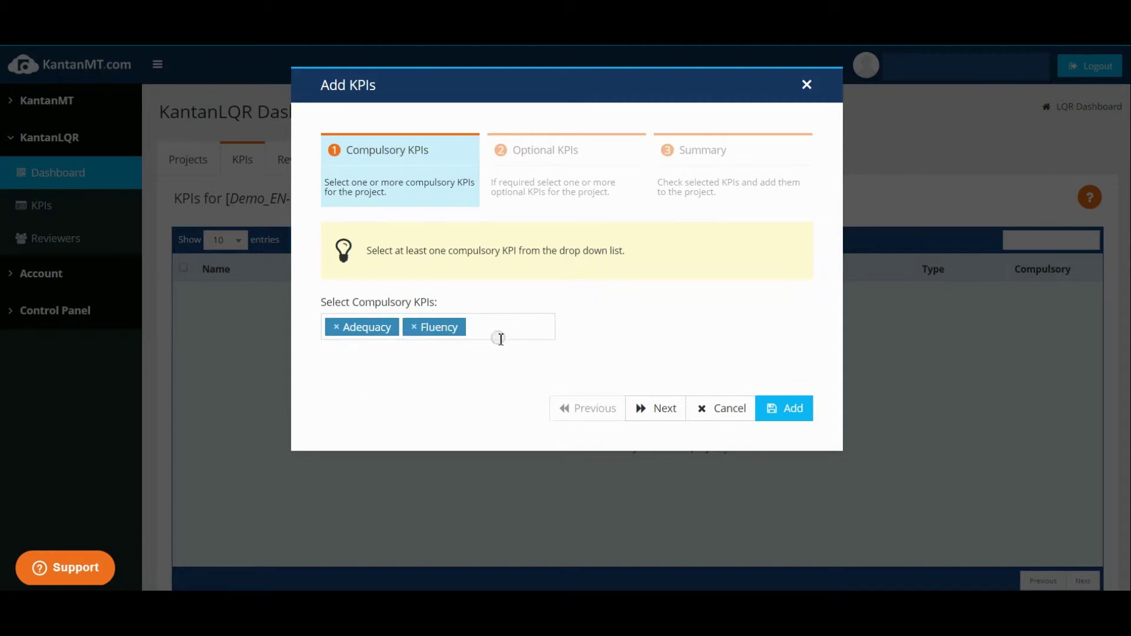
pyautogui.click(641, 411)
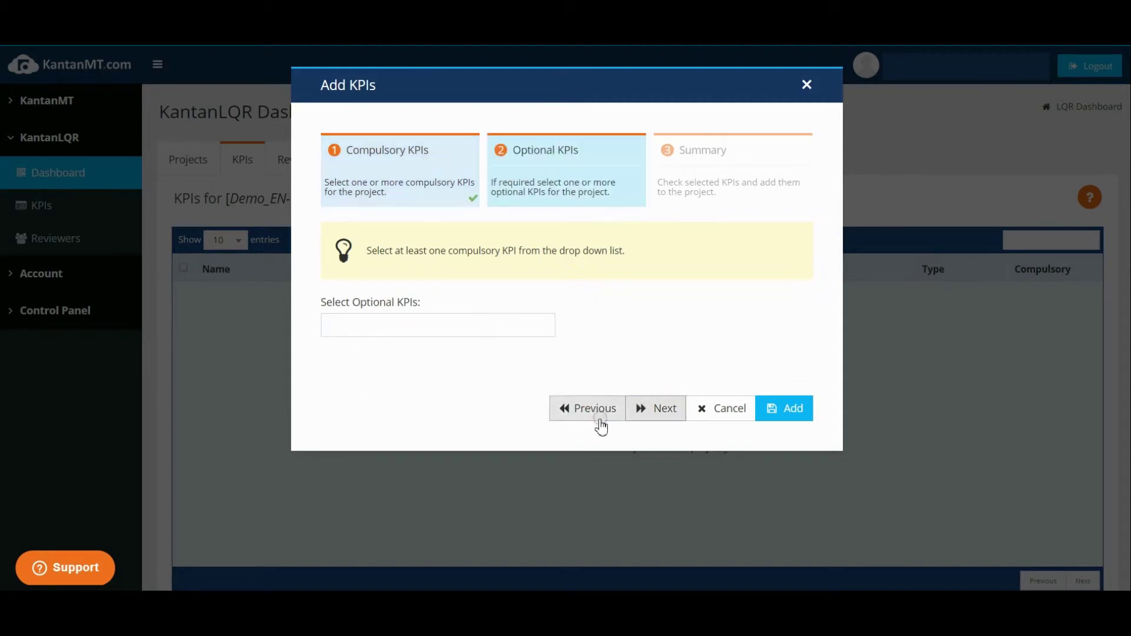
# Step: Choose optional KPIs Overall Quality and Style, then add all four KPIs
pyautogui.click(358, 335)
pyautogui.click(373, 429)
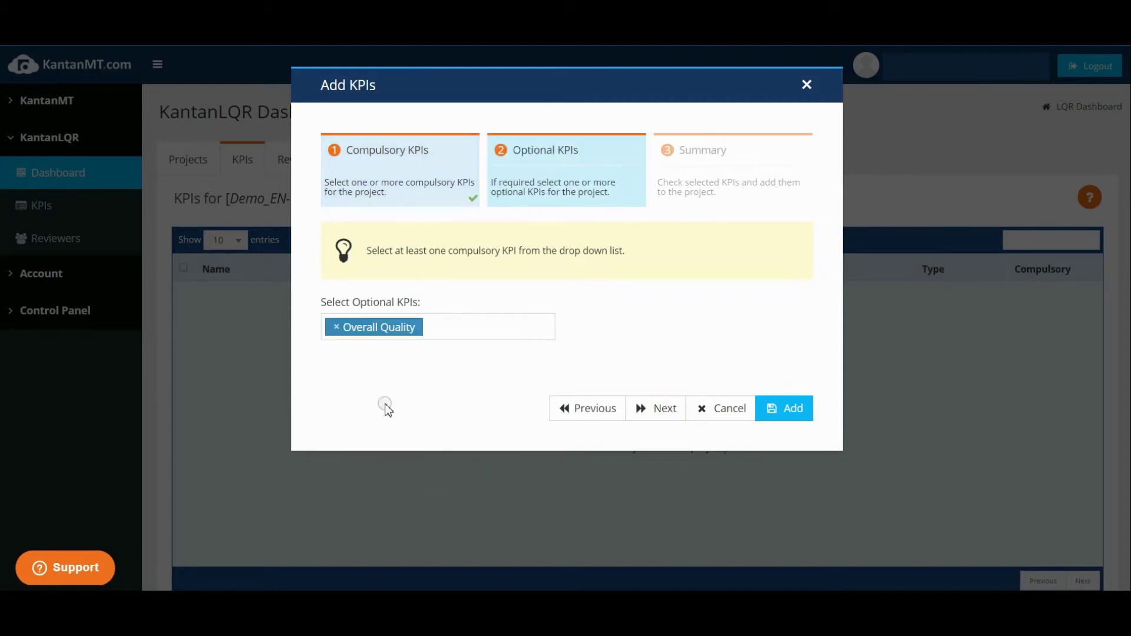
pyautogui.click(484, 329)
pyautogui.click(385, 451)
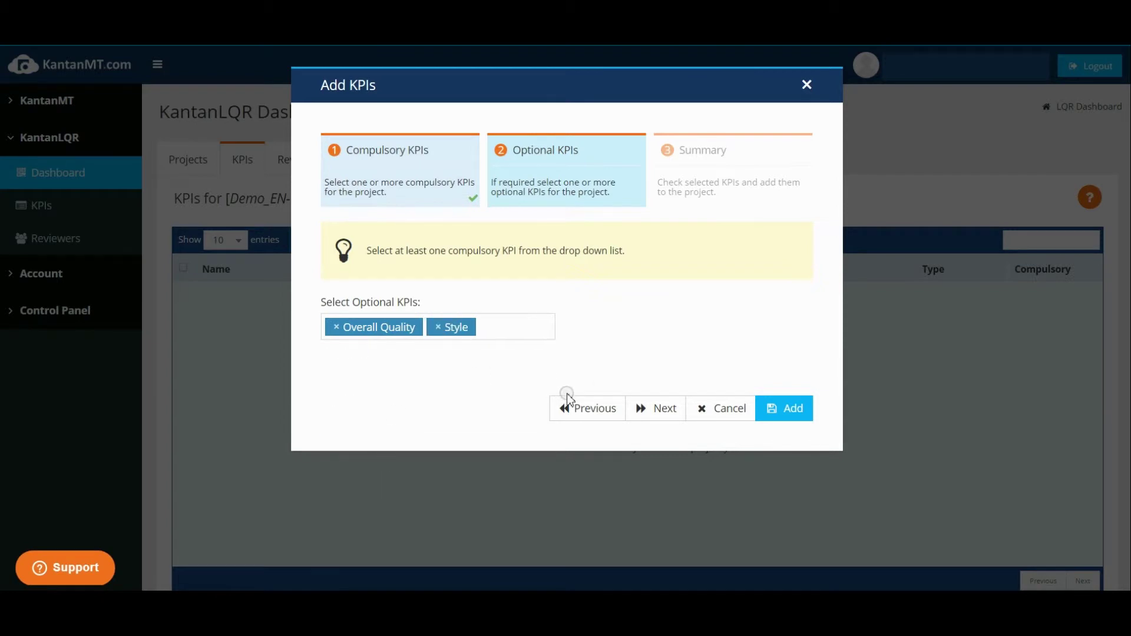
pyautogui.click(663, 408)
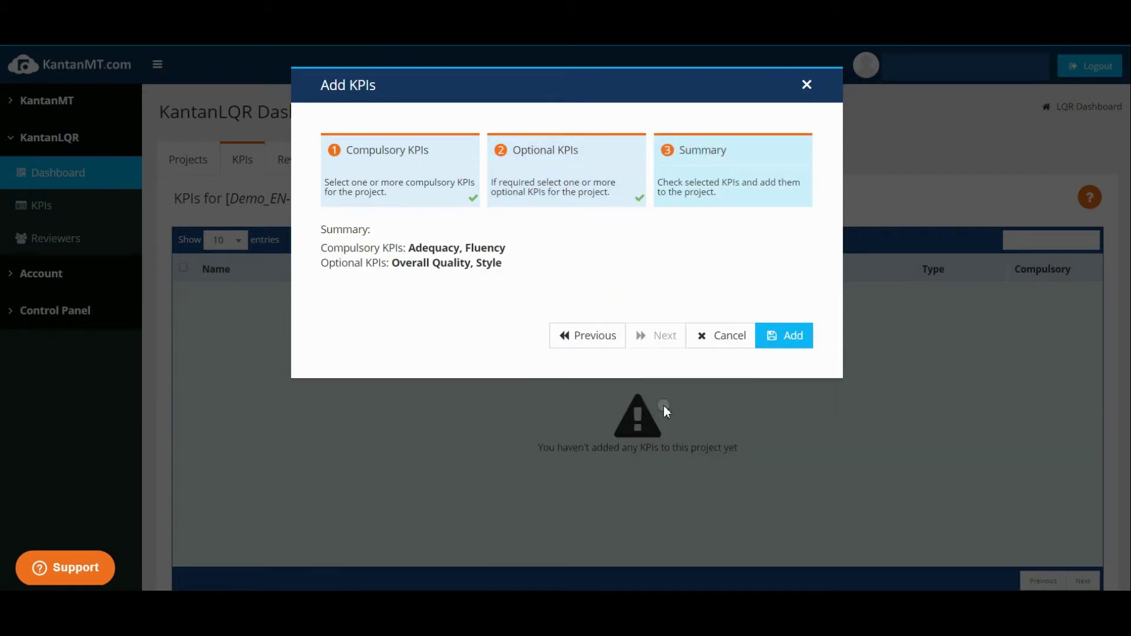
pyautogui.click(785, 338)
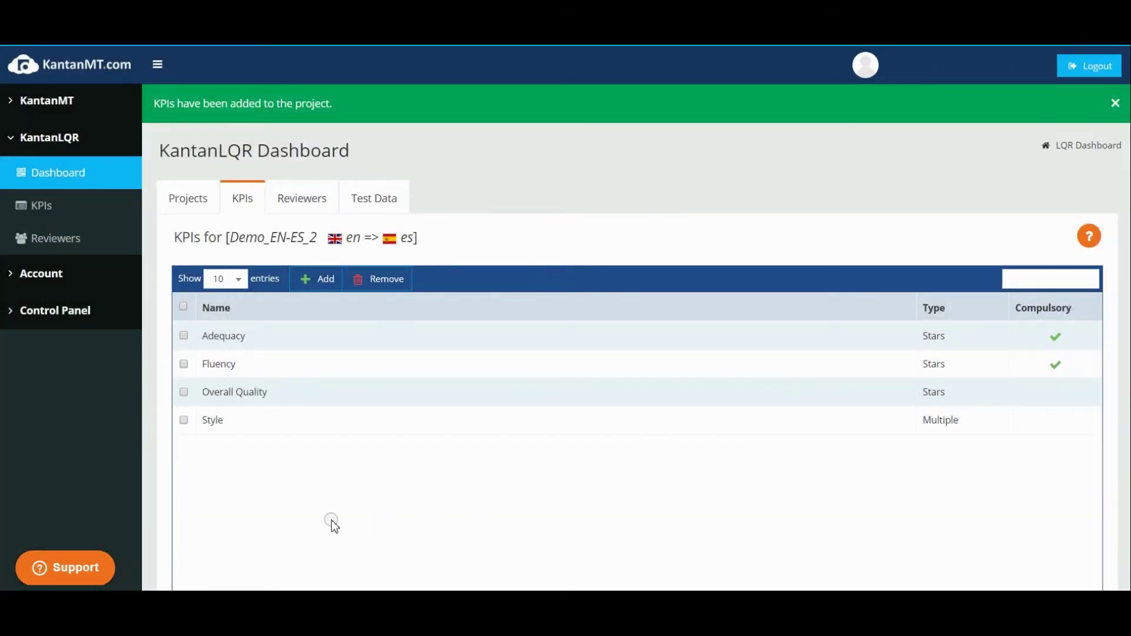
pyautogui.click(315, 199)
pyautogui.click(309, 281)
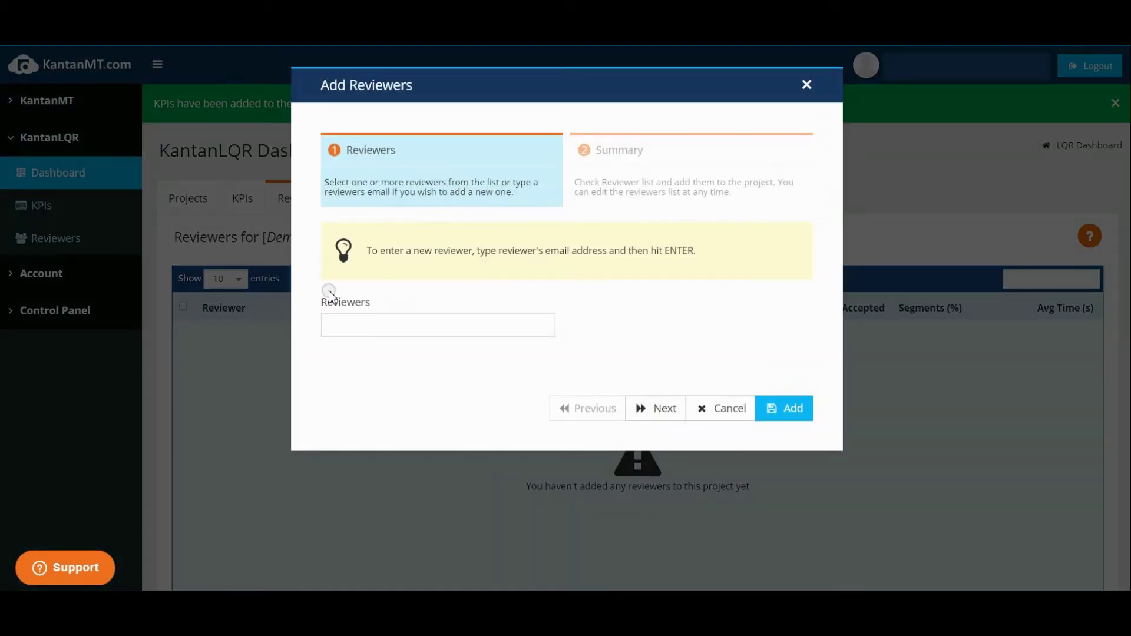
pyautogui.click(358, 323)
pyautogui.write('re')
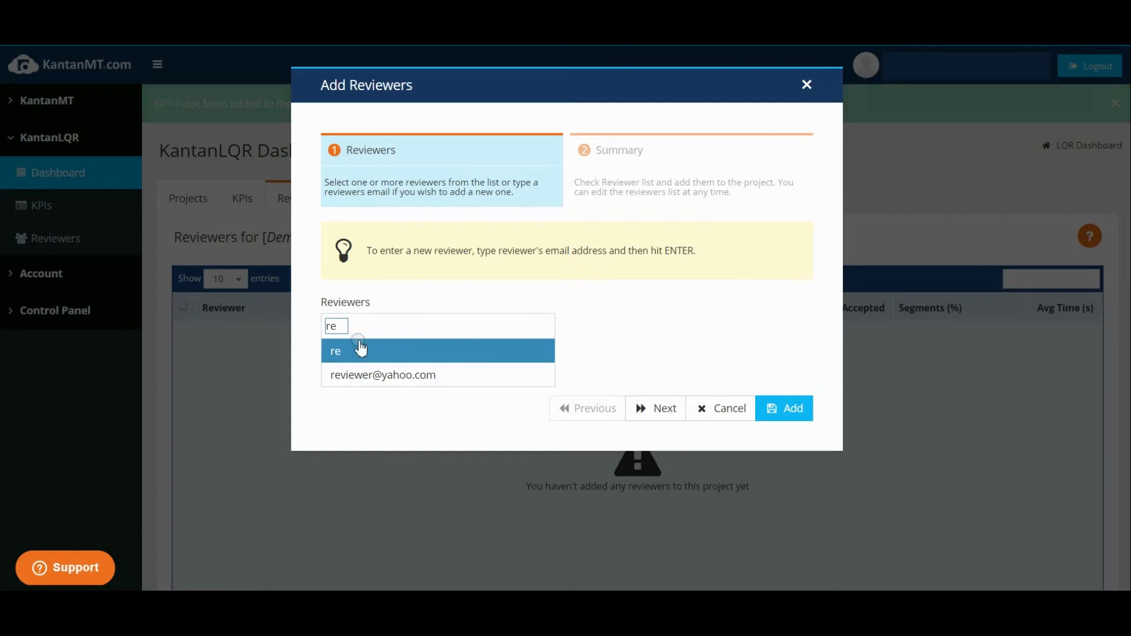
pyautogui.click(365, 377)
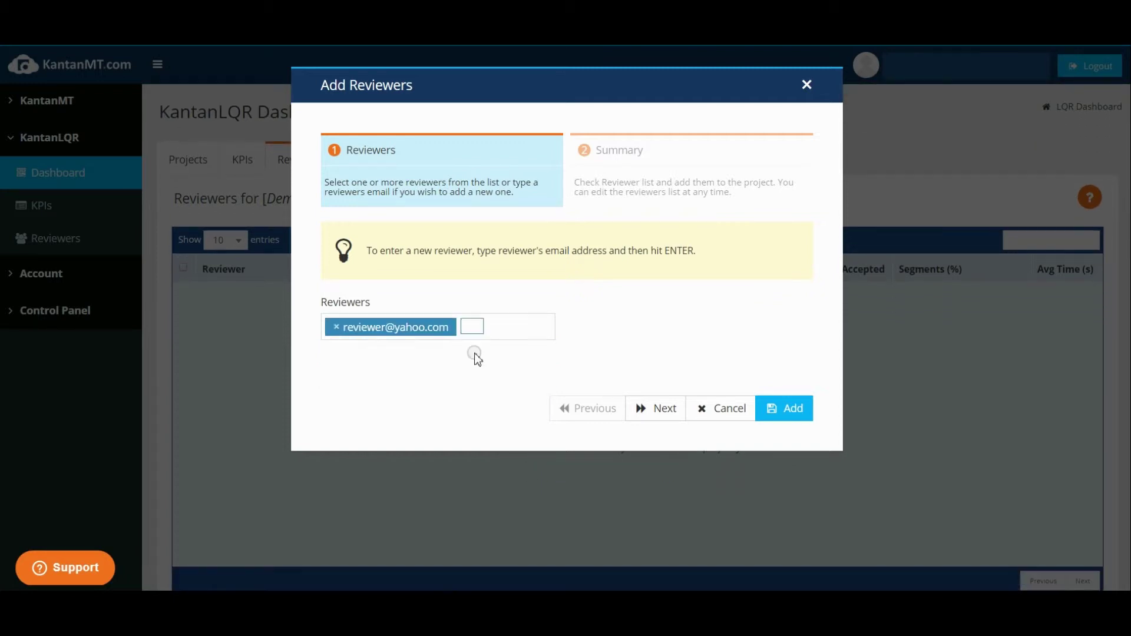
pyautogui.click(791, 417)
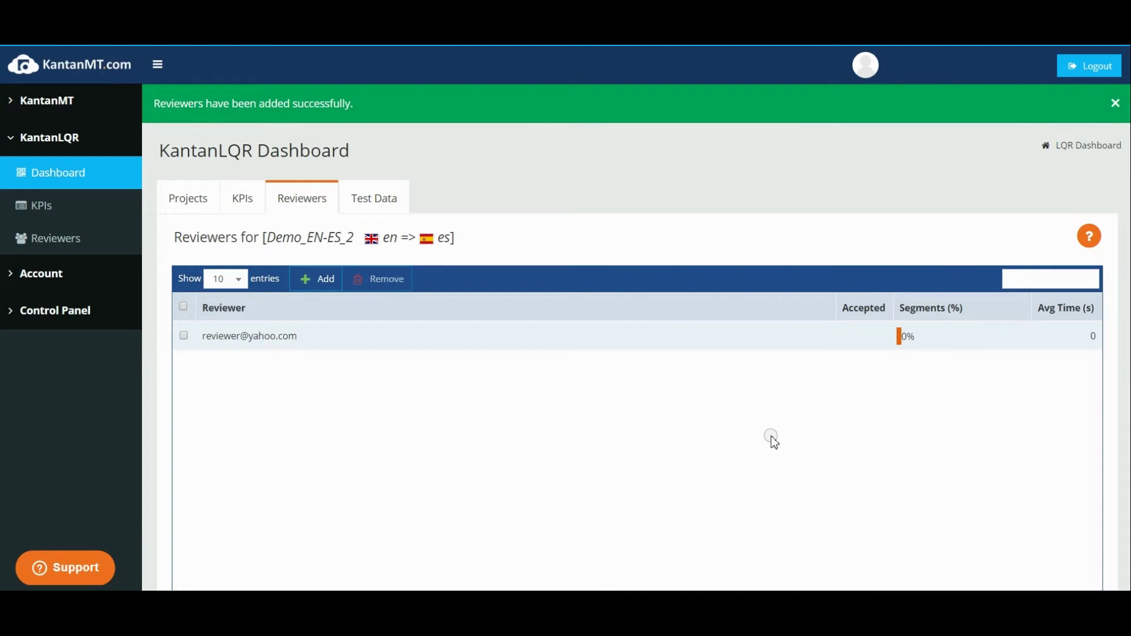
# Step: Paste the English source text as the project's source test data
pyautogui.click(390, 193)
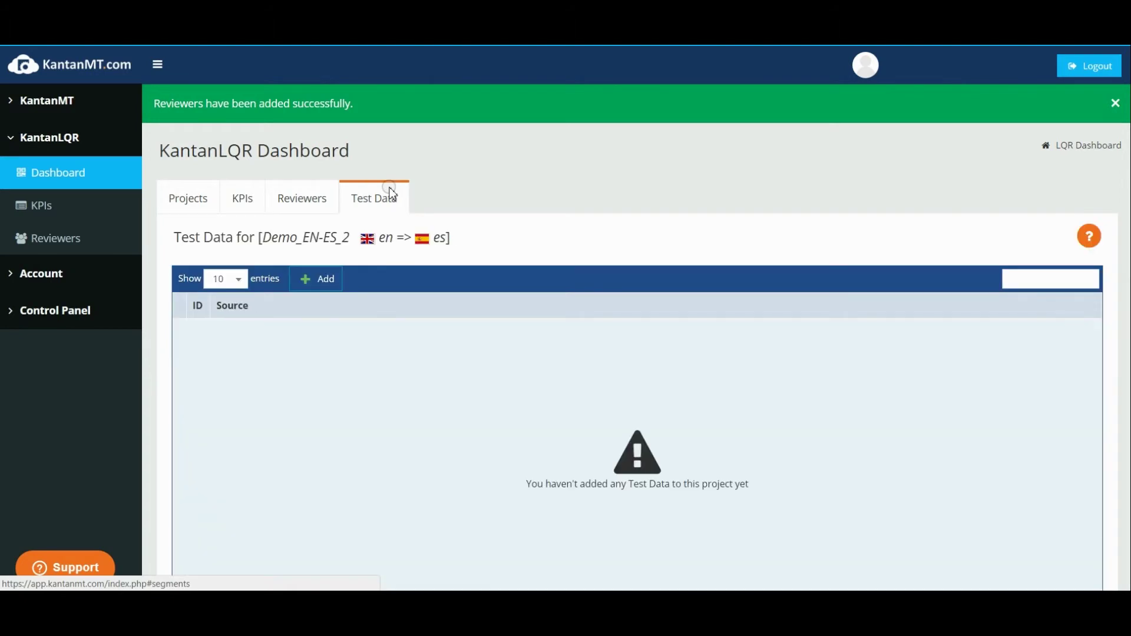
pyautogui.click(321, 281)
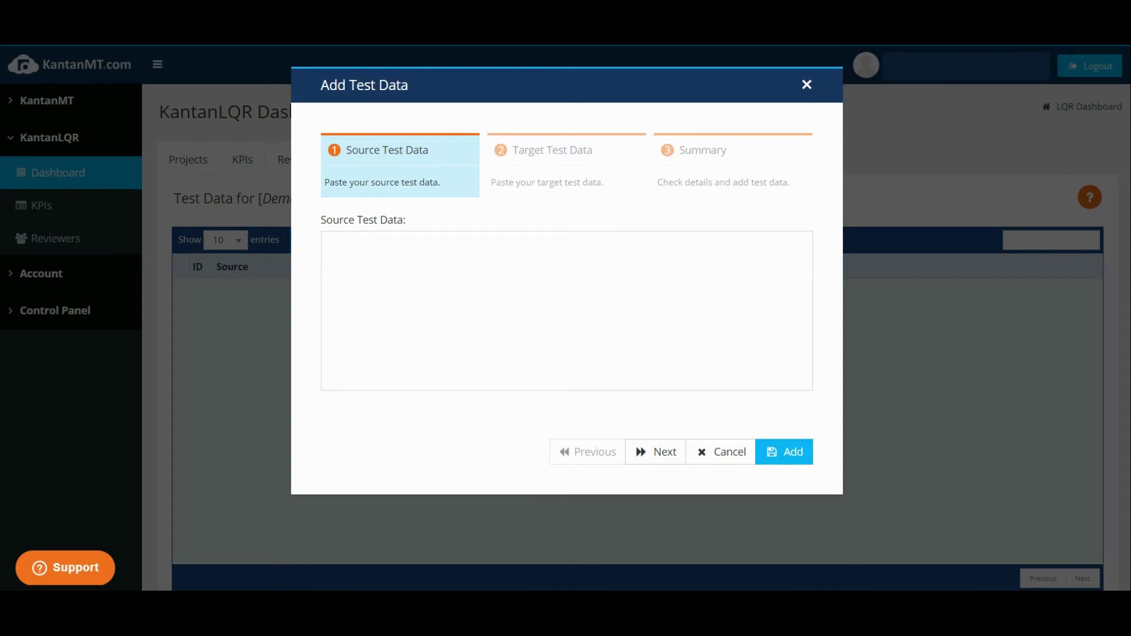
pyautogui.hotkey('alt', 'Tab')
pyautogui.click(347, 257)
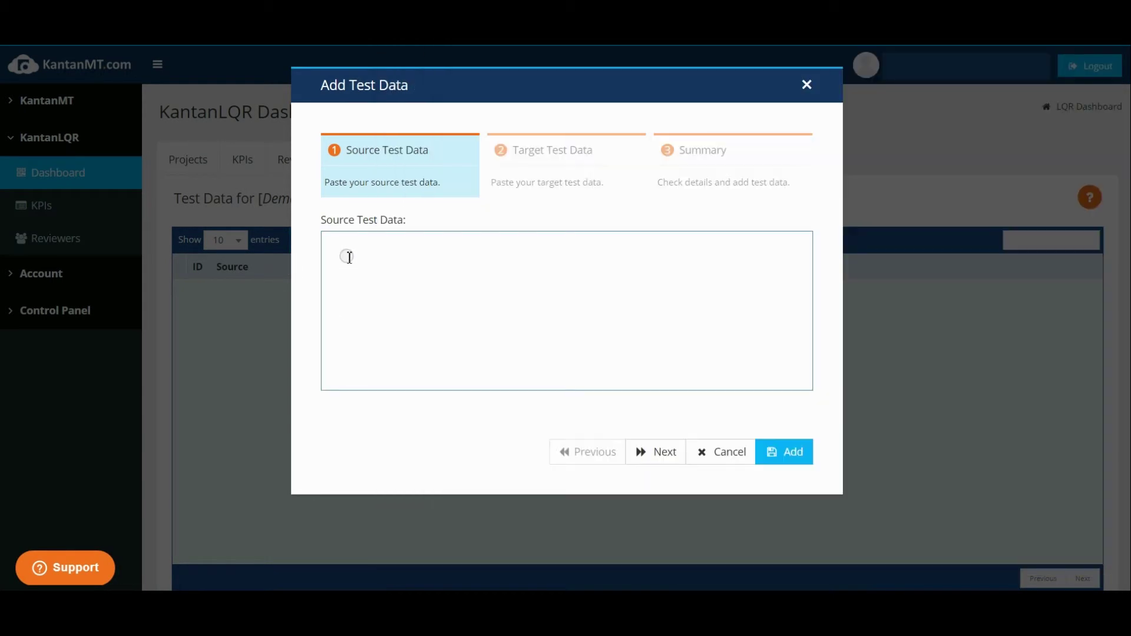
pyautogui.hotkey('ctrl', 'v')
pyautogui.click(664, 452)
# Step: Paste the Spanish translations from Notepad++ as target data and confirm adding the test data
pyautogui.hotkey('alt', 'Tab')
pyautogui.click(473, 92)
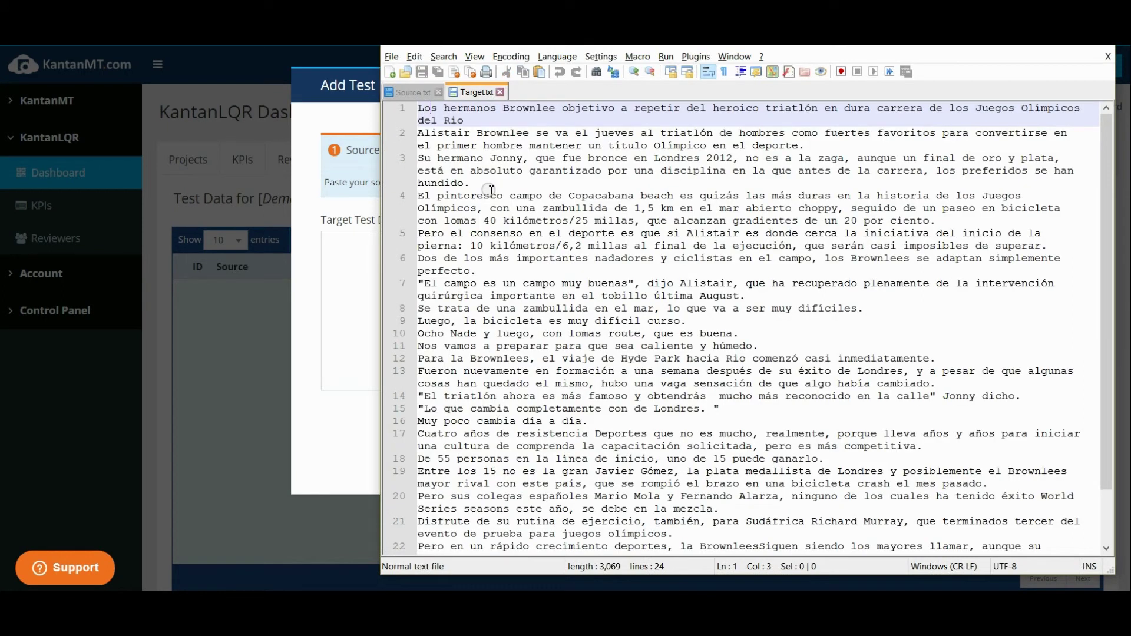
pyautogui.hotkey('ctrl', 'a')
pyautogui.hotkey('ctrl', 'c')
pyautogui.hotkey('alt', 'Tab')
pyautogui.click(349, 258)
pyautogui.hotkey('ctrl', 'v')
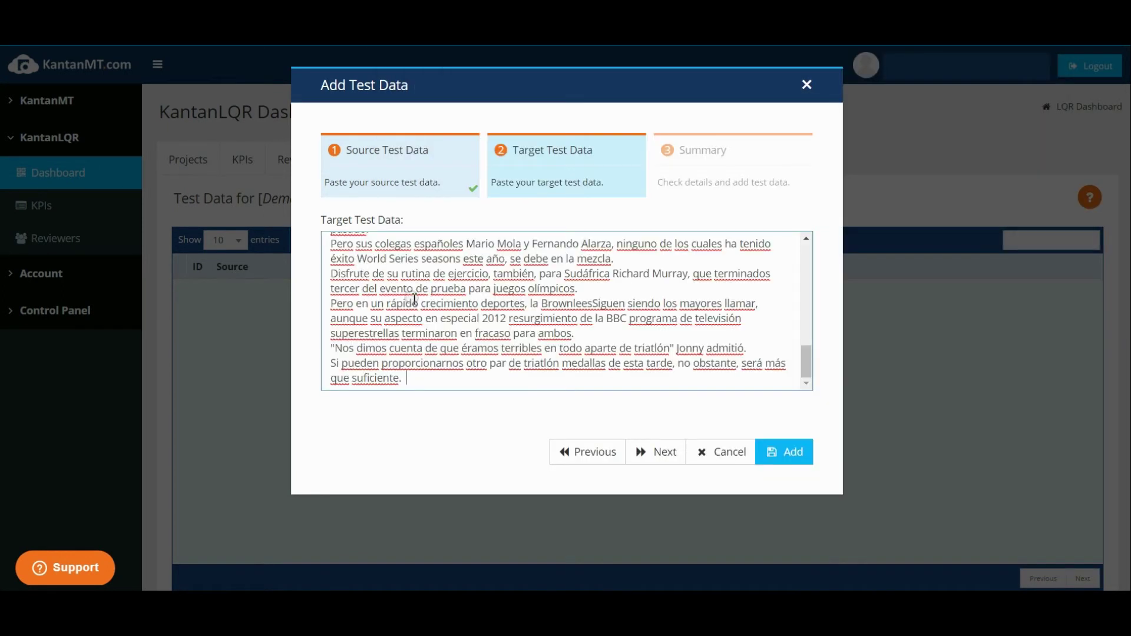
pyautogui.click(667, 454)
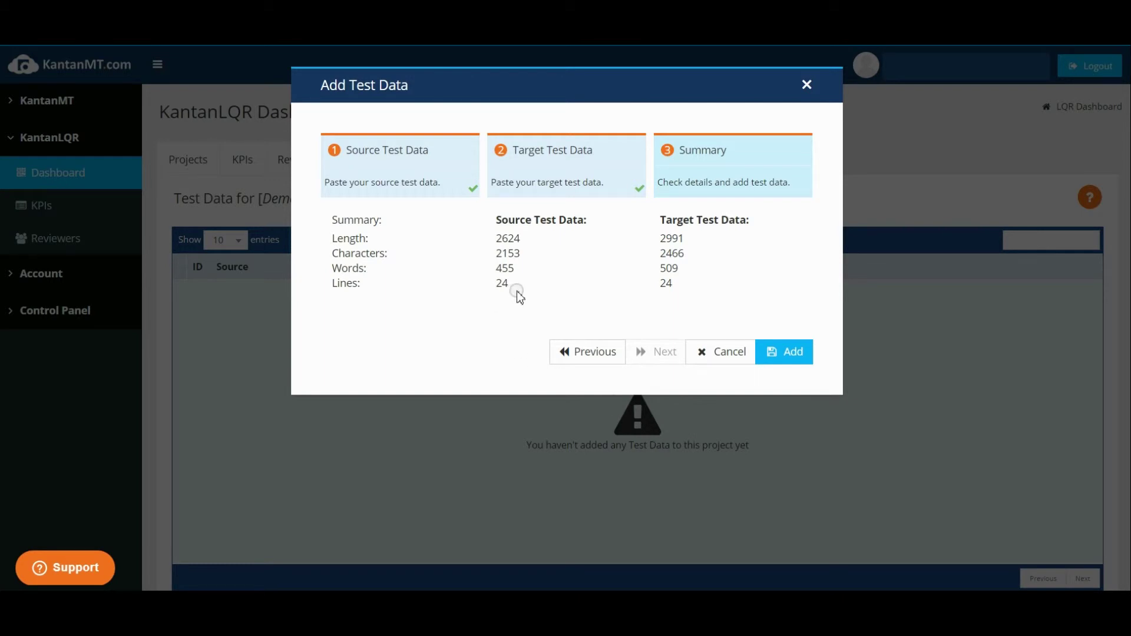
pyautogui.click(785, 355)
pyautogui.click(790, 213)
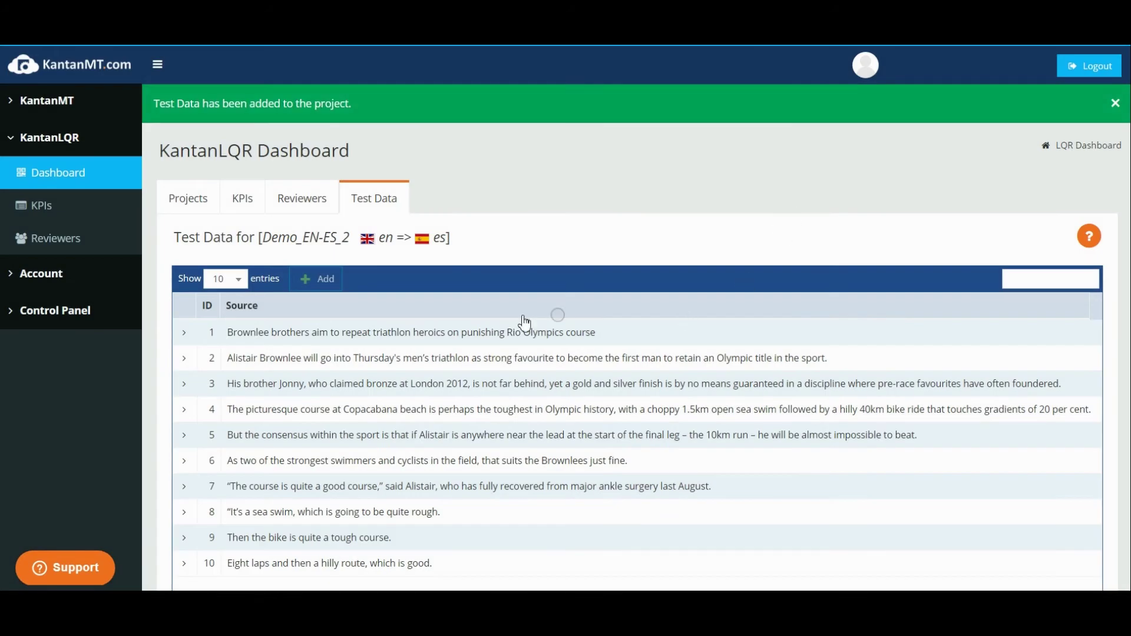
# Step: Check that the project list shows Demo_EN-ES_2 with 24 segments at 0%, ending Sep 8th, 2017
pyautogui.click(195, 201)
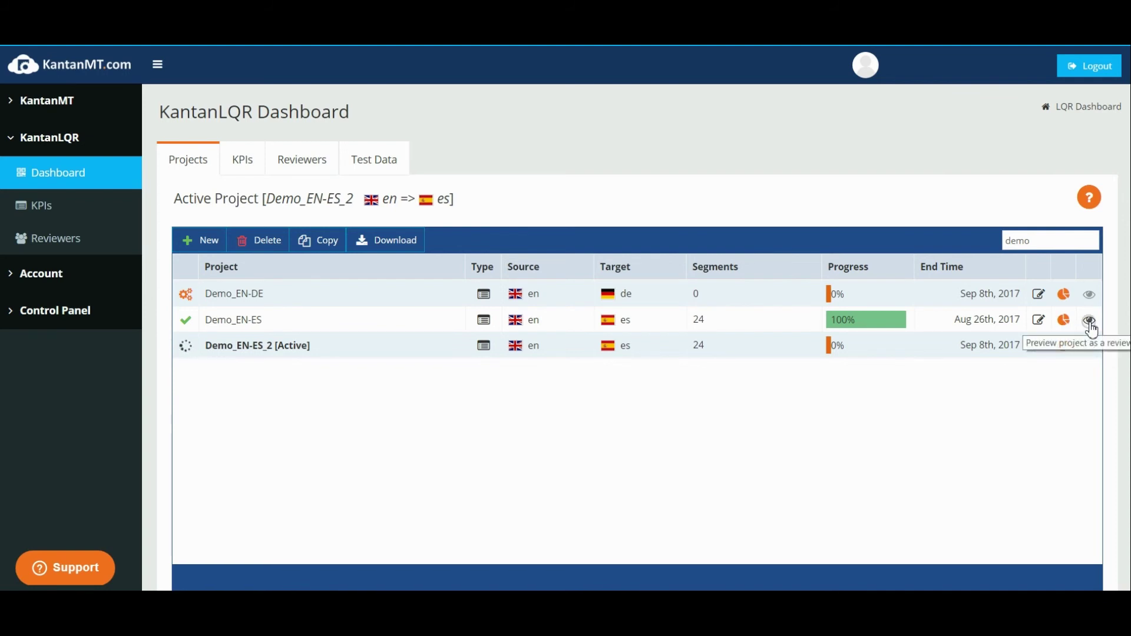
pyautogui.click(1089, 321)
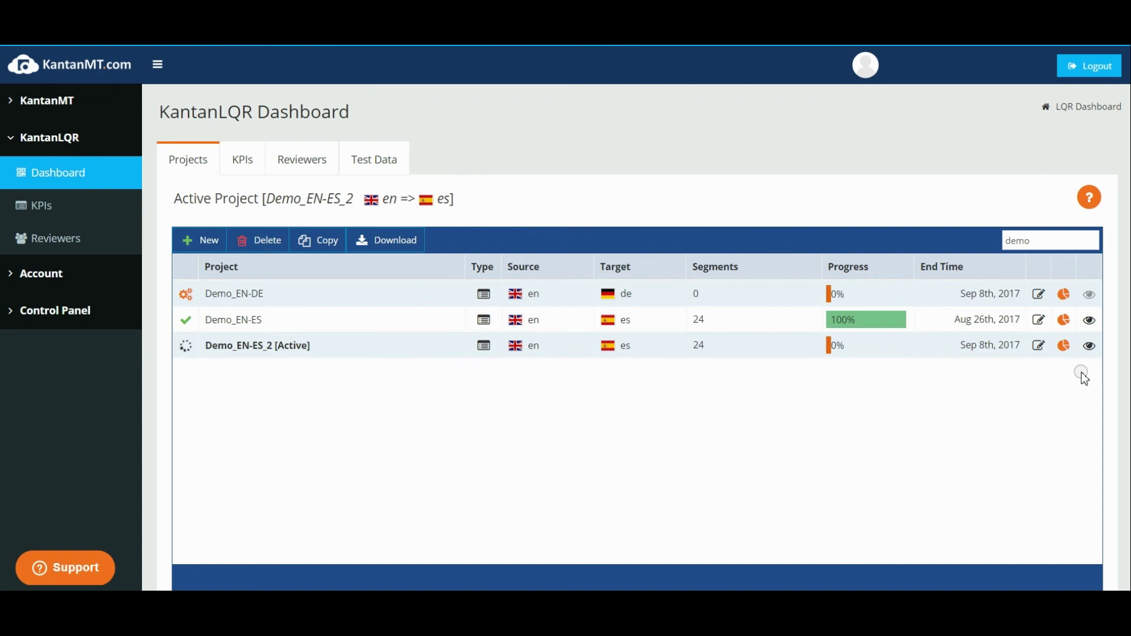
pyautogui.scroll(-5, 414, 399)
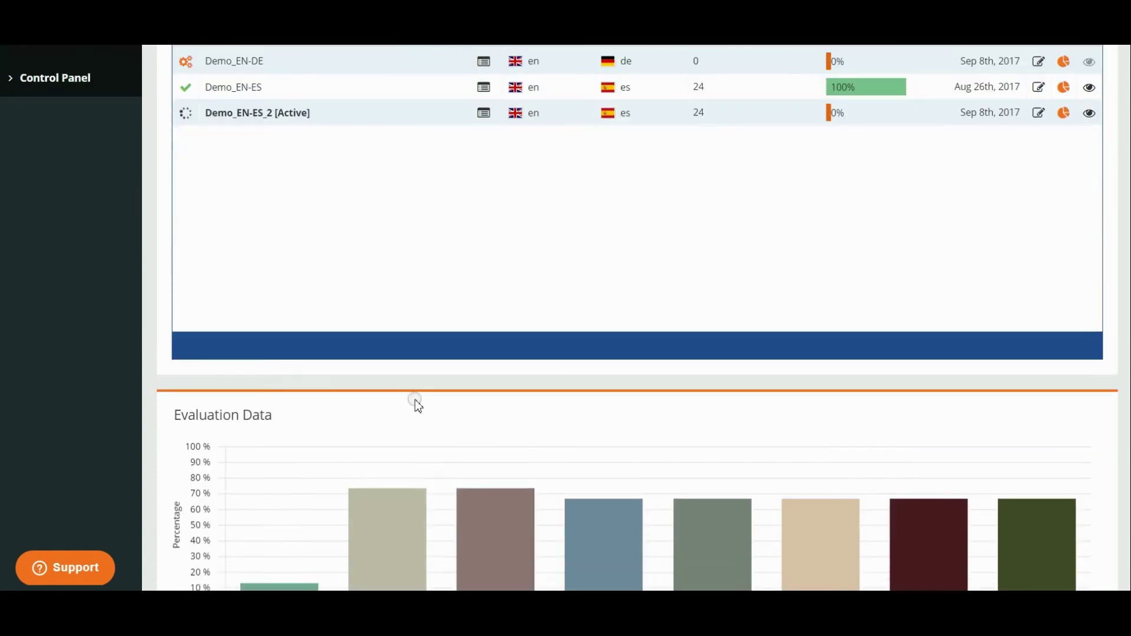